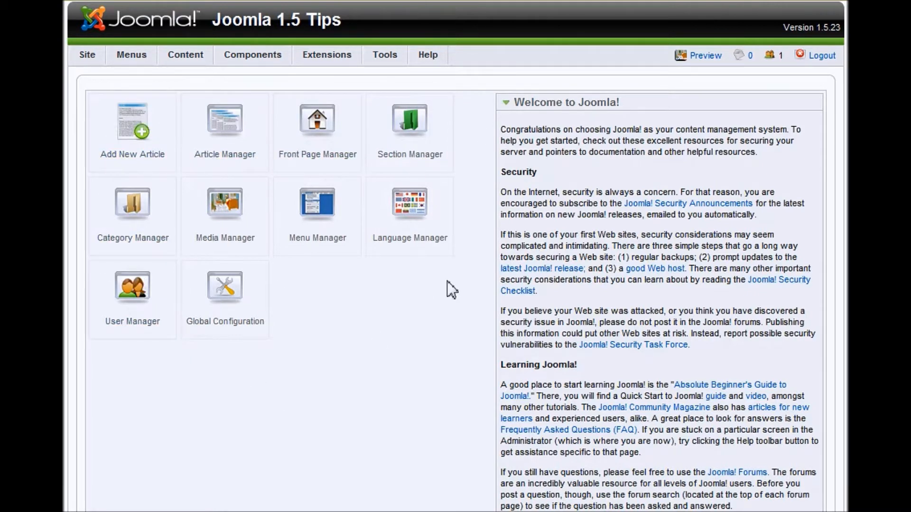
- Open the User Manager from the Control Panel to list the site's users
{"action": "left_click", "coordinate": [141, 311]}
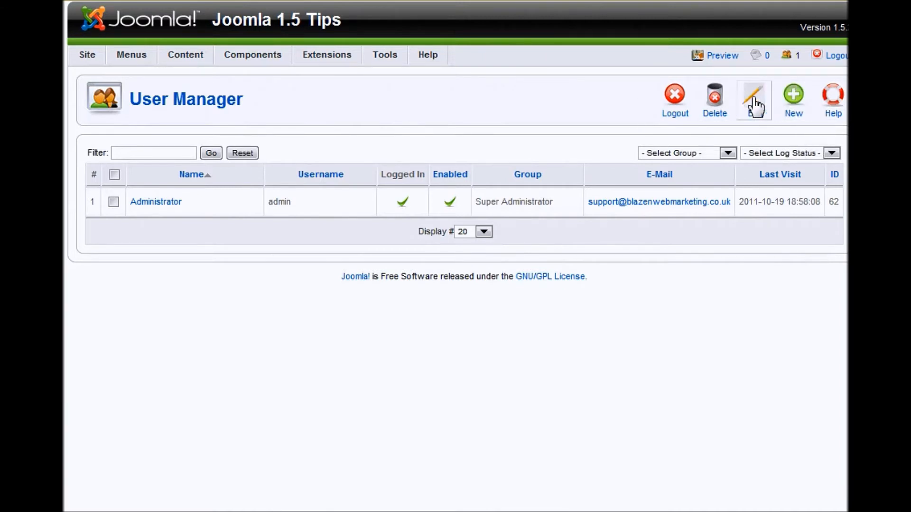
- Start a new user account from the User Manager toolbar
{"action": "left_click", "coordinate": [797, 107]}
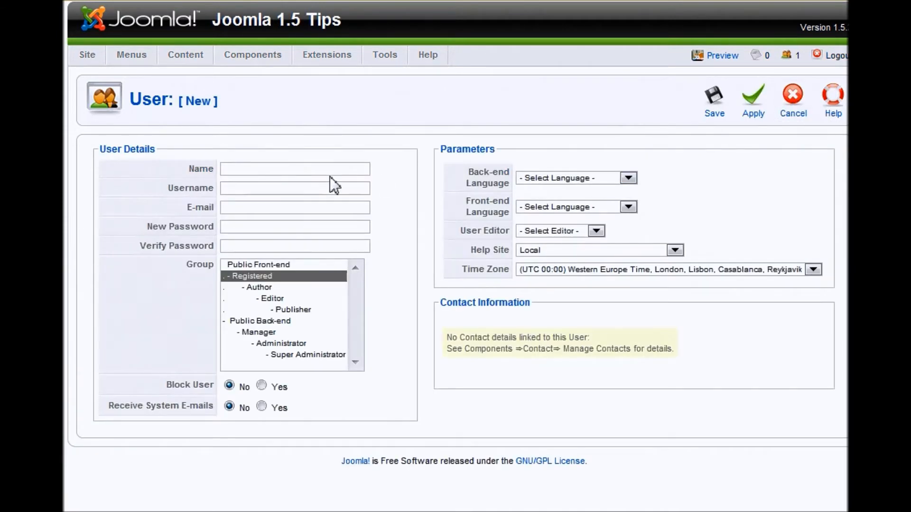
- Enter the new user's full name and username, correcting the username typo
{"action": "left_click", "coordinate": [315, 172]}
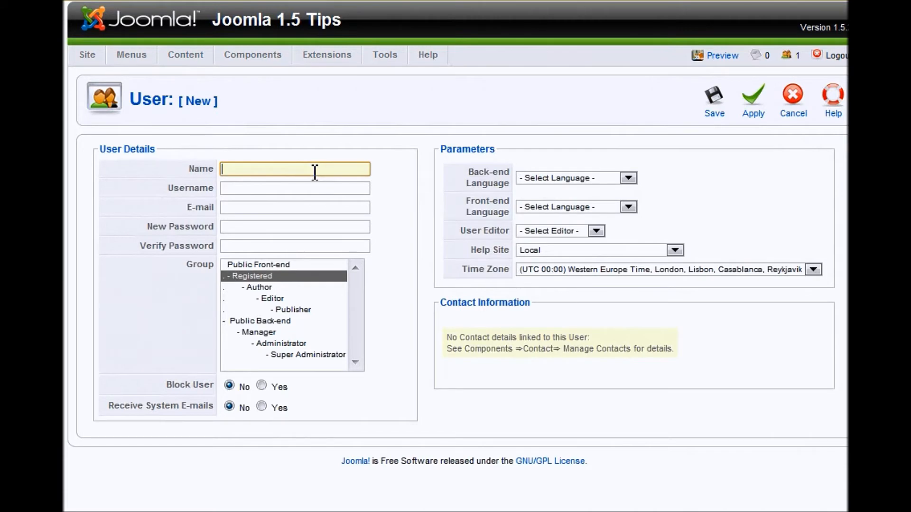
{"action": "type", "text": "Joe Bloggs"}
{"action": "key", "text": "Tab"}
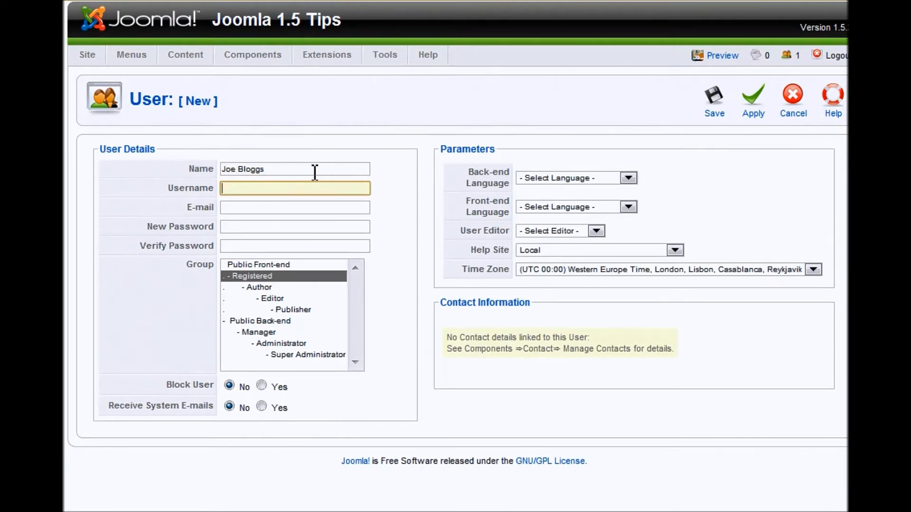
{"action": "type", "text": "joe.bloggs"}
- Fill in the user's hotmail.com e-mail address, fixing a typo and adding digits
{"action": "key", "text": "Tab"}
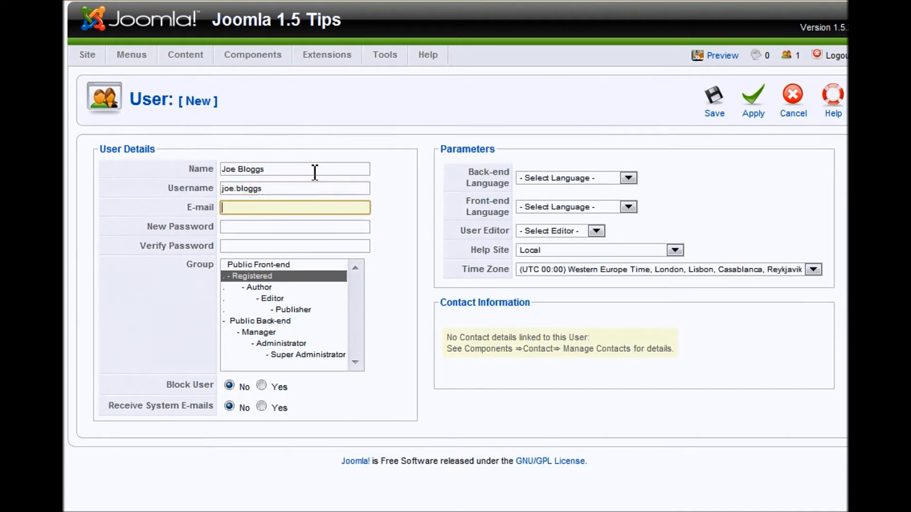
{"action": "key", "text": "Left"}
{"action": "key", "text": "Left"}
{"action": "key", "text": "Left"}
{"action": "key", "text": "Left"}
{"action": "key", "text": "Left"}
{"action": "key", "text": "Left"}
{"action": "key", "text": "Left"}
{"action": "key", "text": "Left"}
{"action": "key", "text": "Left"}
{"action": "key", "text": "Left"}
{"action": "key", "text": "Left"}
{"action": "key", "text": "Left"}
{"action": "type", "text": "100"}
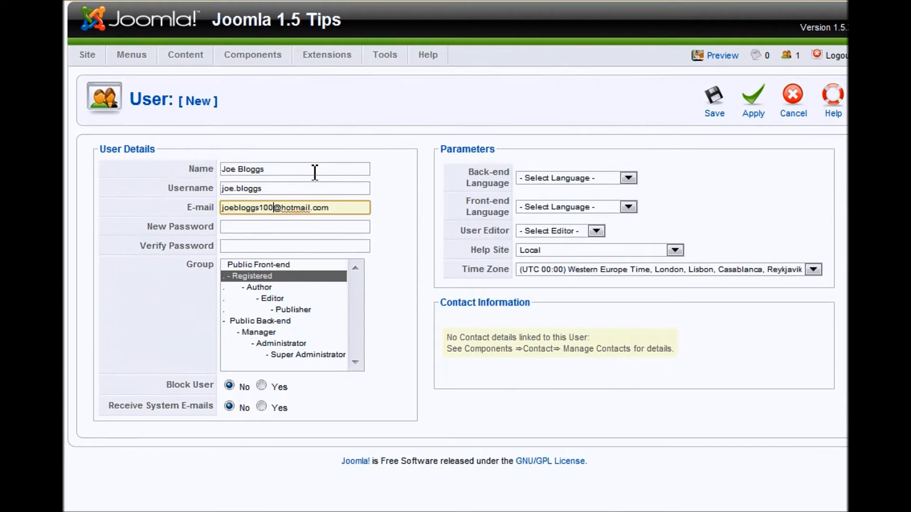
{"action": "left_click", "coordinate": [276, 230]}
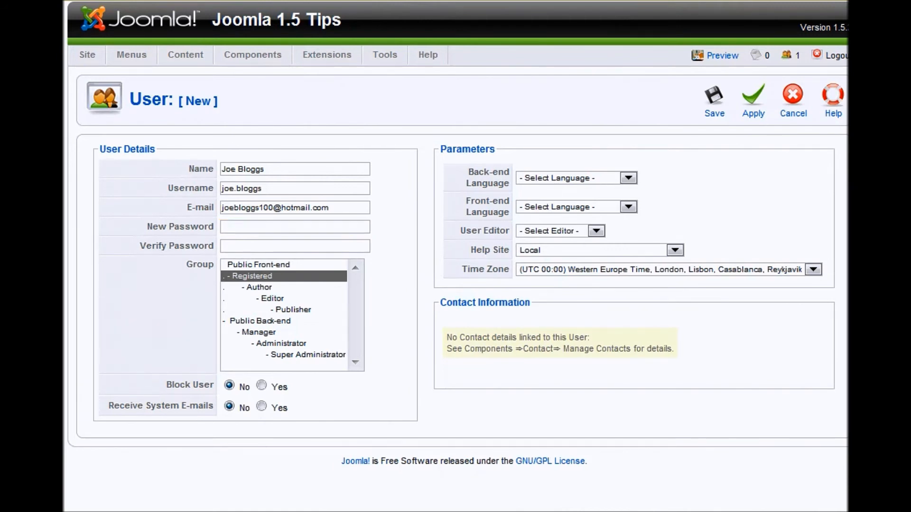
- Paste the prepared password into New Password and Verify Password, then toggle system e-mails
{"action": "left_click", "coordinate": [233, 226]}
{"action": "right_click", "coordinate": [232, 227]}
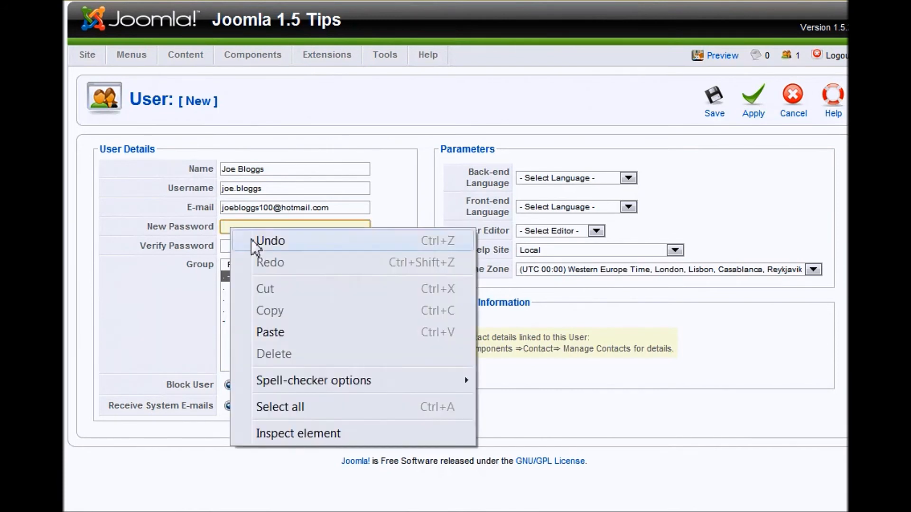
{"action": "left_click", "coordinate": [296, 338]}
{"action": "left_click", "coordinate": [258, 246]}
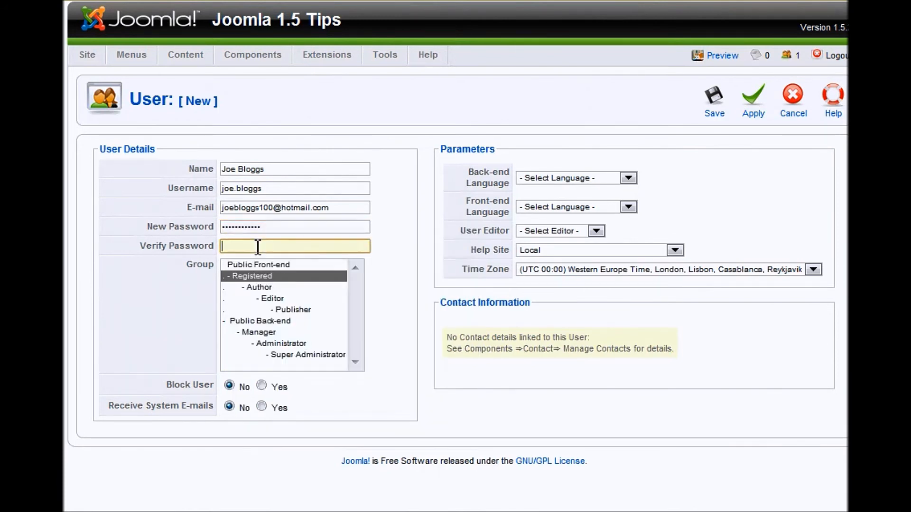
{"action": "right_click", "coordinate": [258, 246]}
{"action": "left_click", "coordinate": [306, 349]}
{"action": "left_click", "coordinate": [261, 406]}
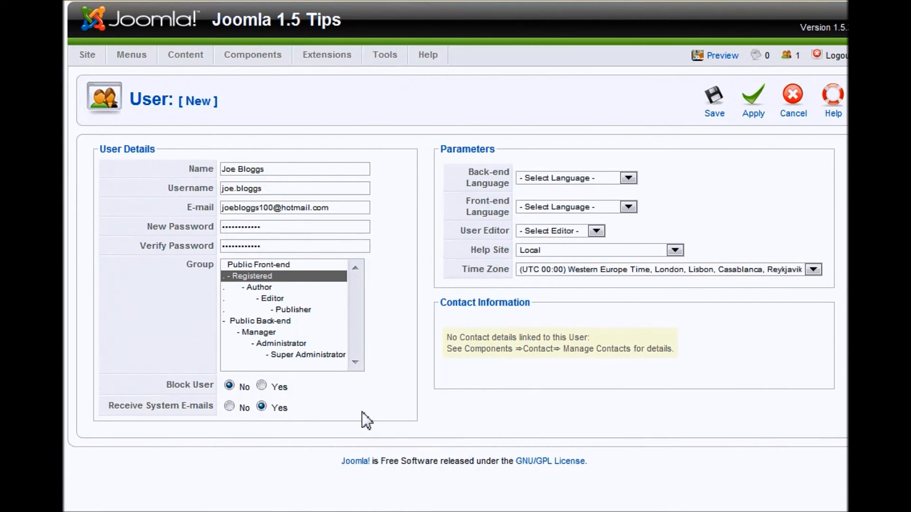
{"action": "left_click", "coordinate": [230, 407]}
- Set Receive System E-mails to Yes and choose Manager as the user's group
{"action": "left_click", "coordinate": [261, 406]}
{"action": "left_click", "coordinate": [295, 352]}
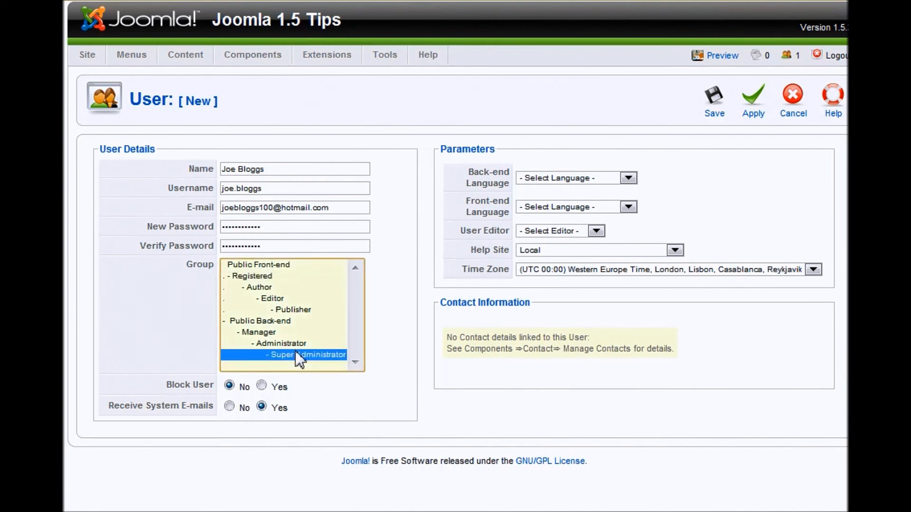
{"action": "left_click", "coordinate": [287, 342]}
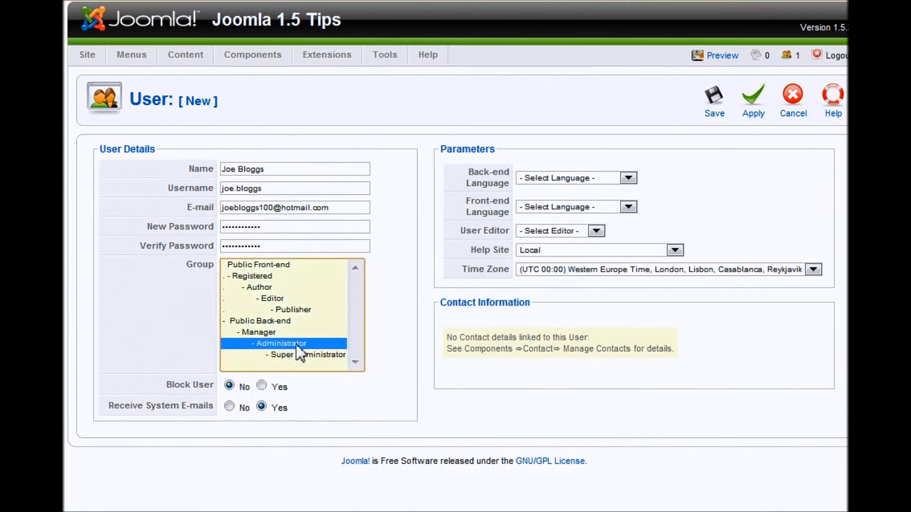
{"action": "left_click", "coordinate": [260, 325]}
{"action": "left_click", "coordinate": [260, 329]}
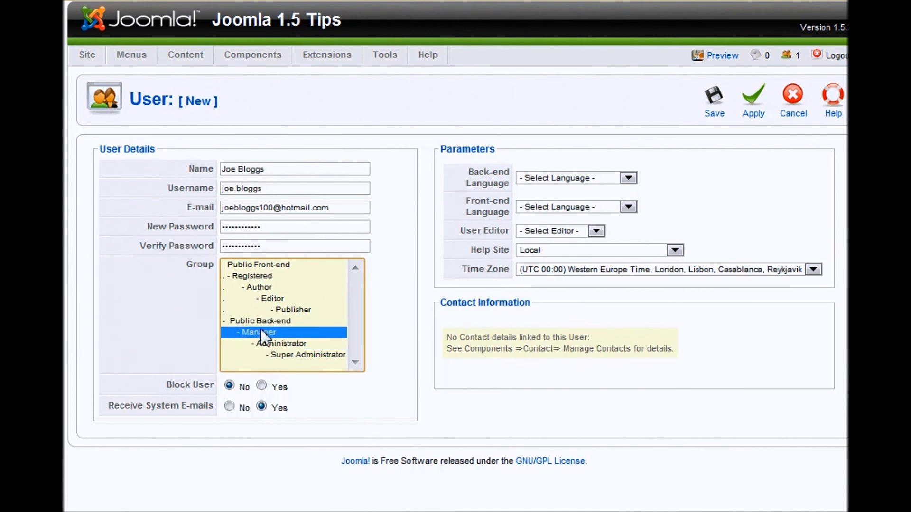
{"action": "left_click", "coordinate": [282, 343]}
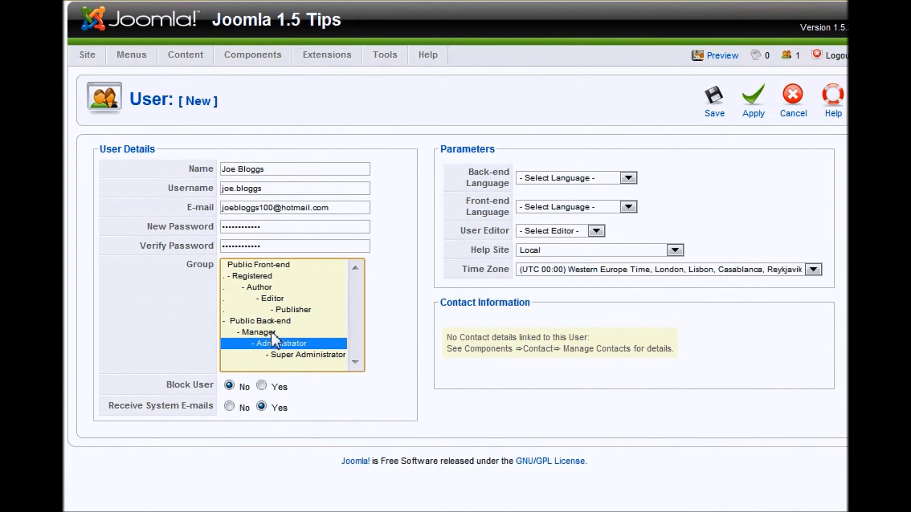
{"action": "left_click", "coordinate": [272, 332]}
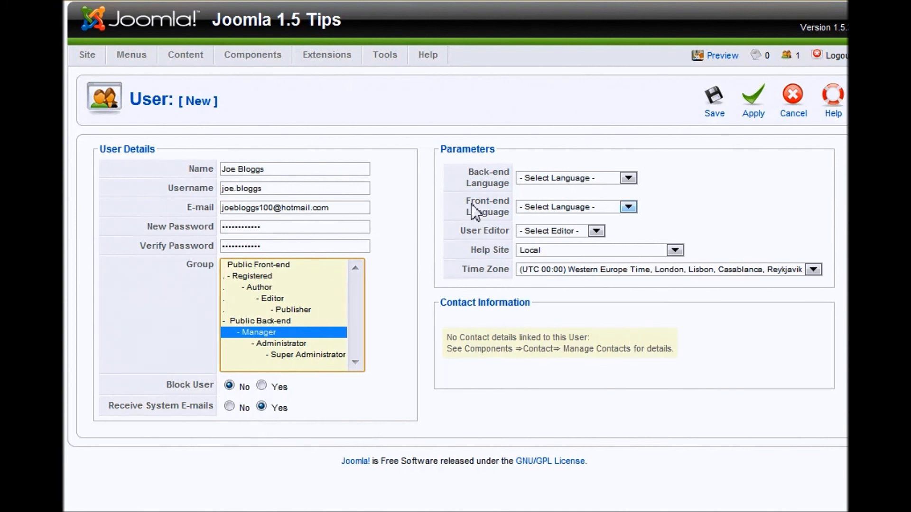
{"action": "left_click", "coordinate": [566, 228]}
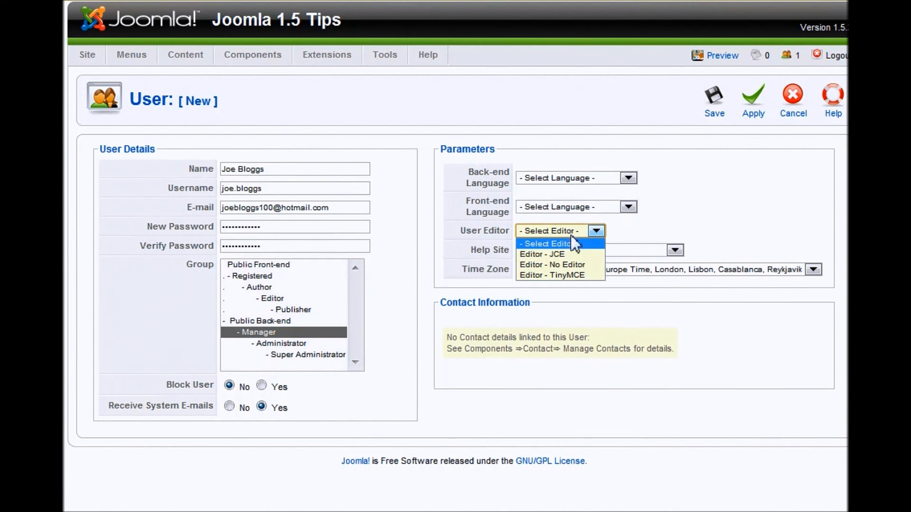
{"action": "left_click", "coordinate": [570, 236]}
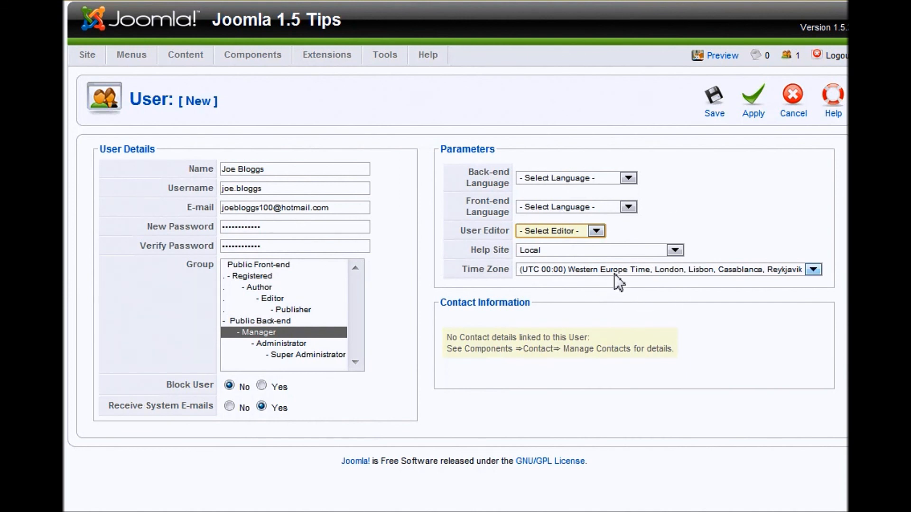
{"action": "left_click", "coordinate": [717, 105]}
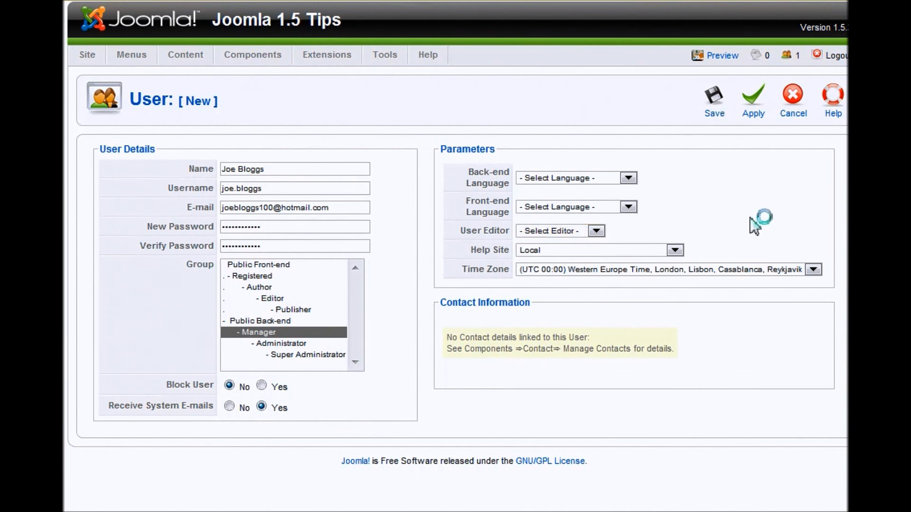